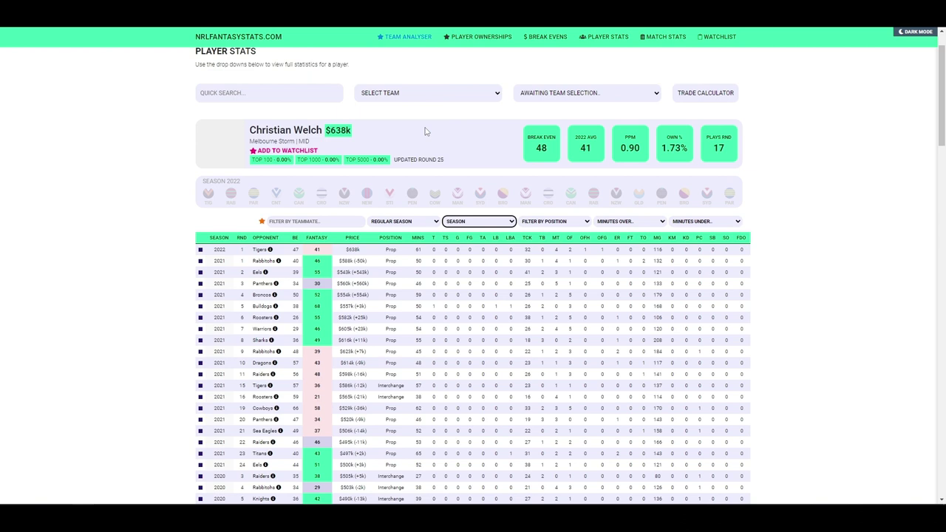
Filter Christian Welch's regular-season games to the 2021 season, Prop position and over 50 minutes played
click(479, 221)
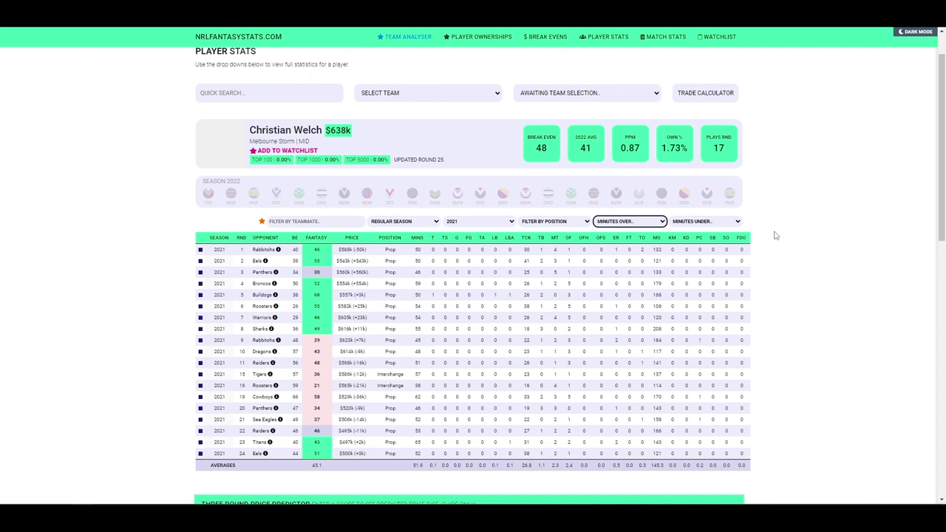
click(556, 222)
click(529, 251)
click(629, 221)
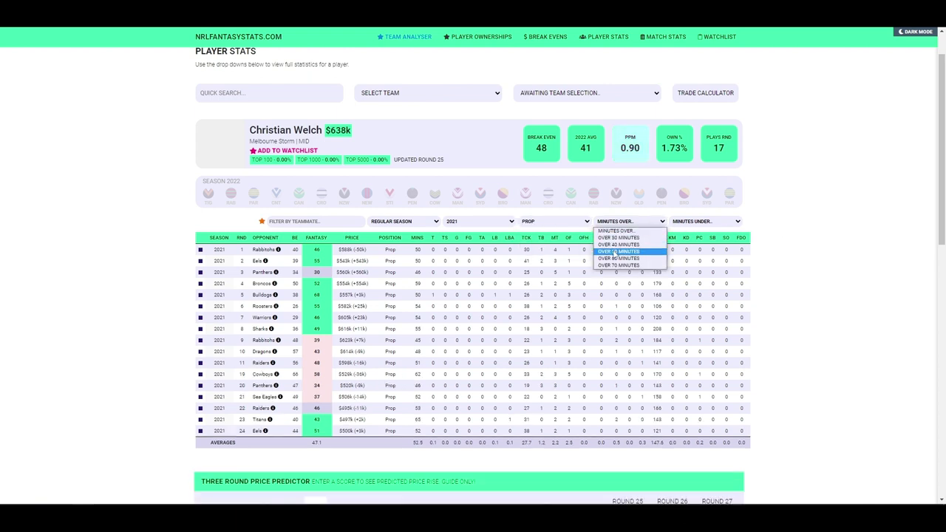
click(614, 253)
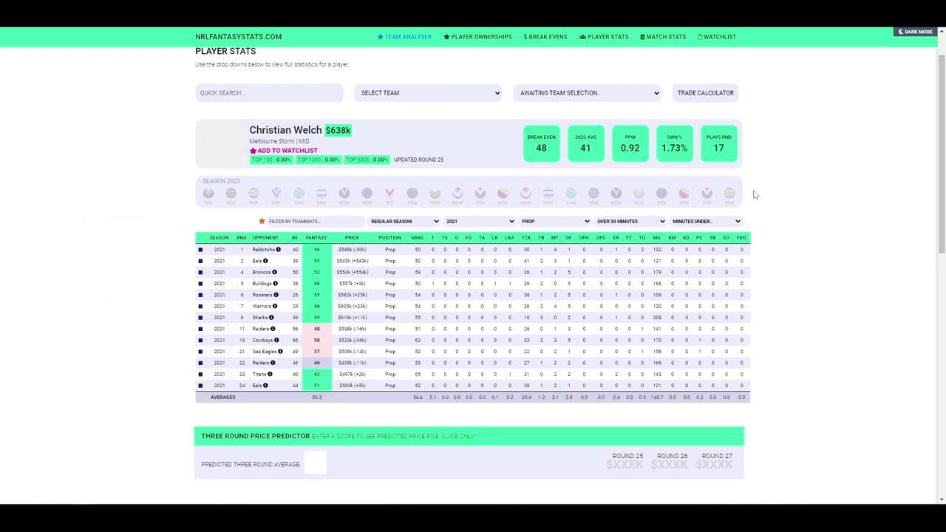
Switch Christian Welch's season filter to 2020 and check his average tackle count for that season
click(478, 220)
click(477, 272)
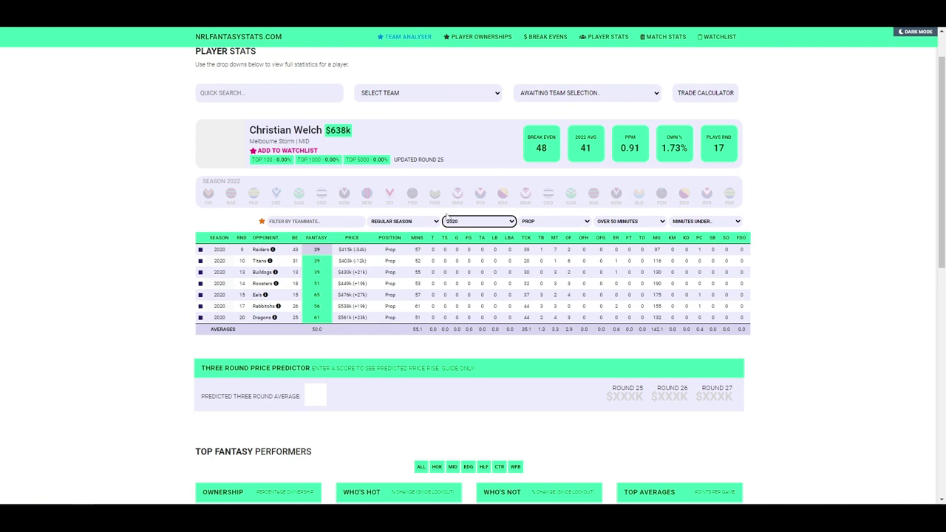
click(467, 221)
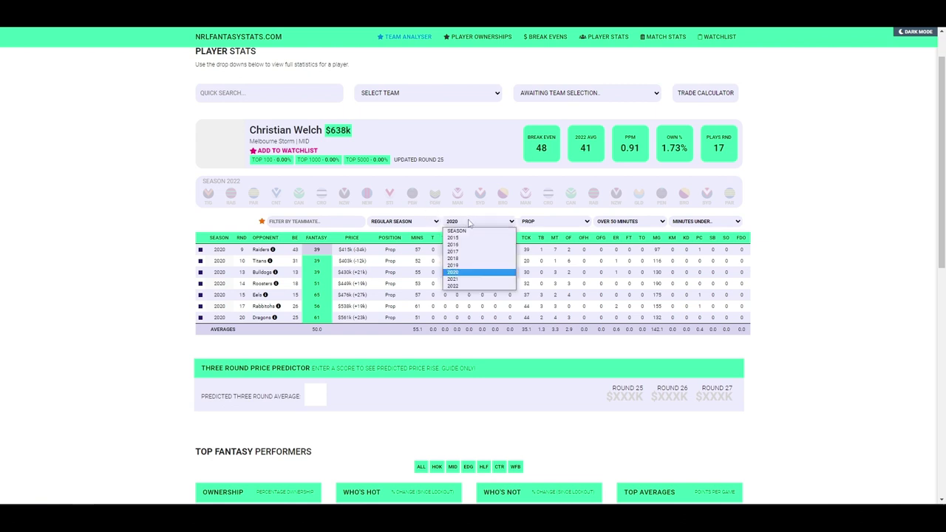
click(473, 274)
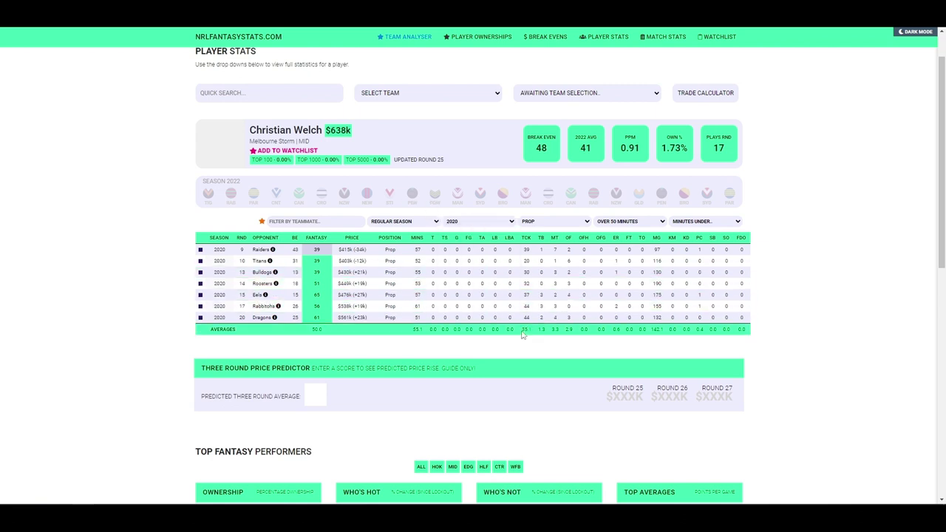
double_click(526, 329)
Return Christian Welch's season filter to 2021 and check the average tackle count for comparison
click(479, 221)
click(465, 280)
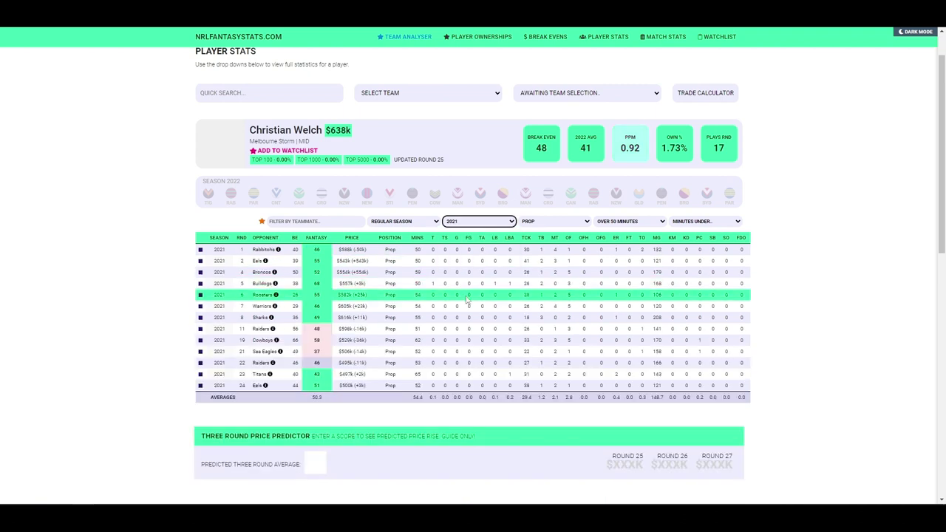
click(524, 399)
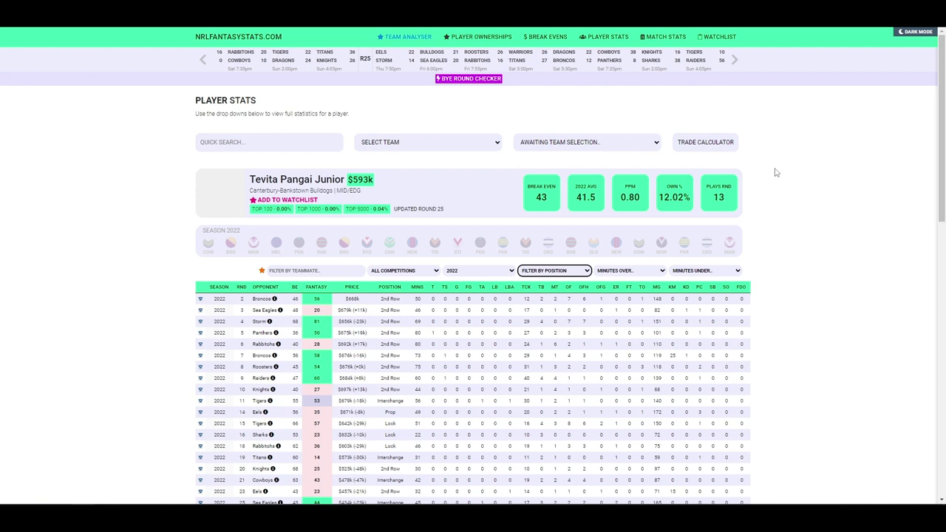
Filter Tevita Pangai Junior's 2022 games to the 2nd Row position and over 50 minutes played
scroll(776, 173, down, 1)
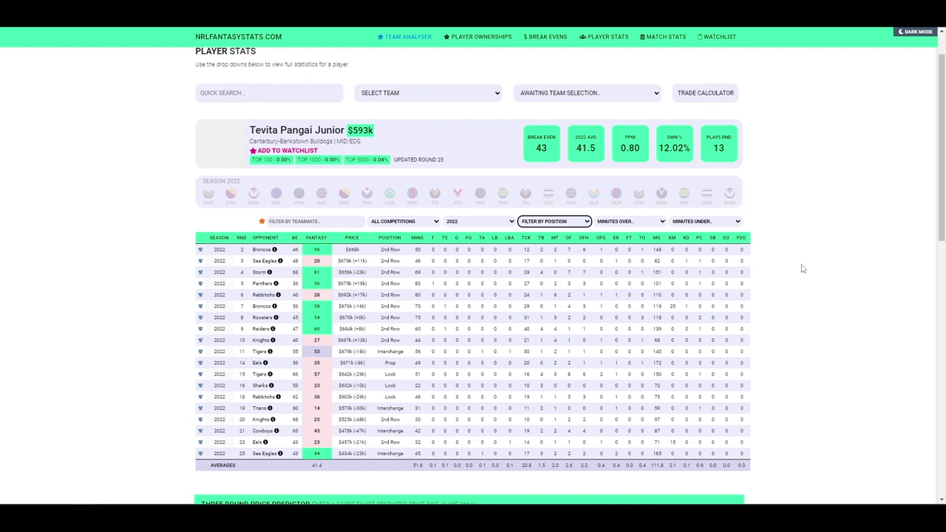
click(554, 221)
click(558, 210)
click(555, 221)
click(539, 238)
click(628, 221)
click(625, 255)
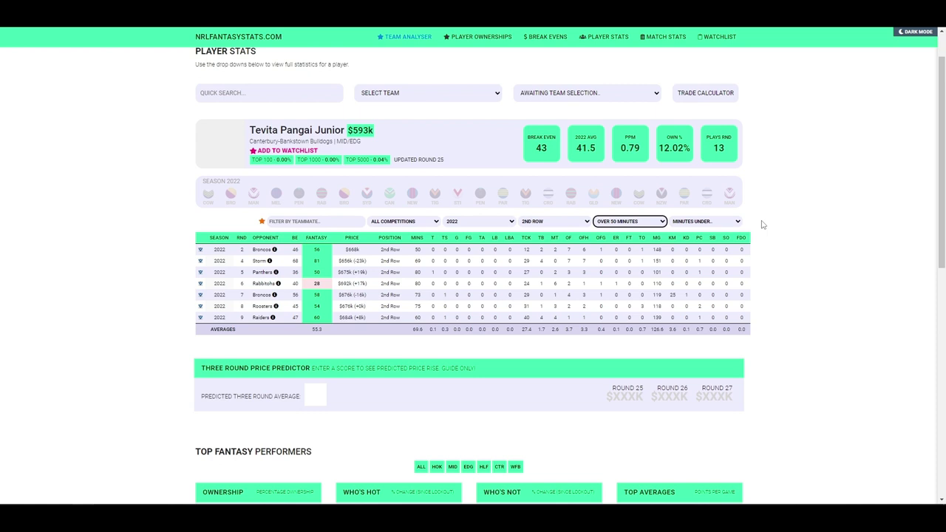
View Tevita Pangai Junior's 2021 second-row games, and widen the filter to all seasons with under 70 minutes played
click(485, 222)
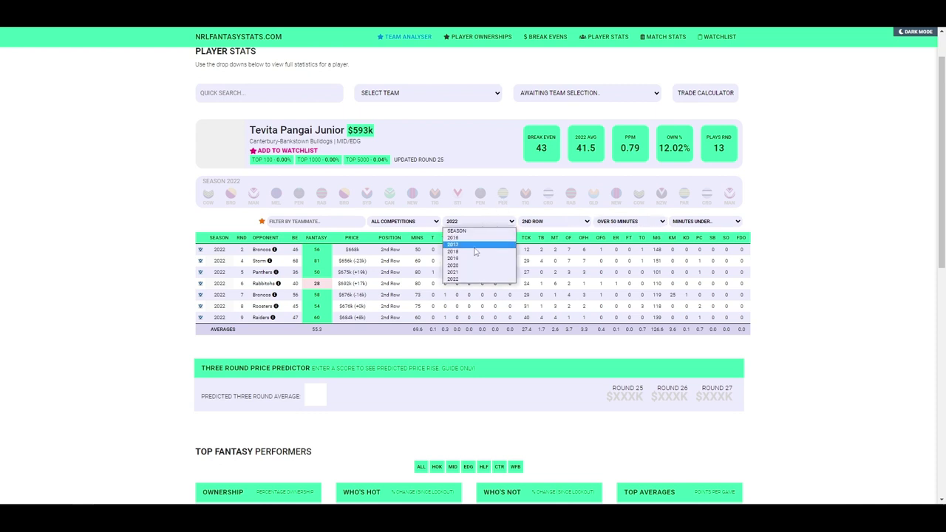
click(466, 274)
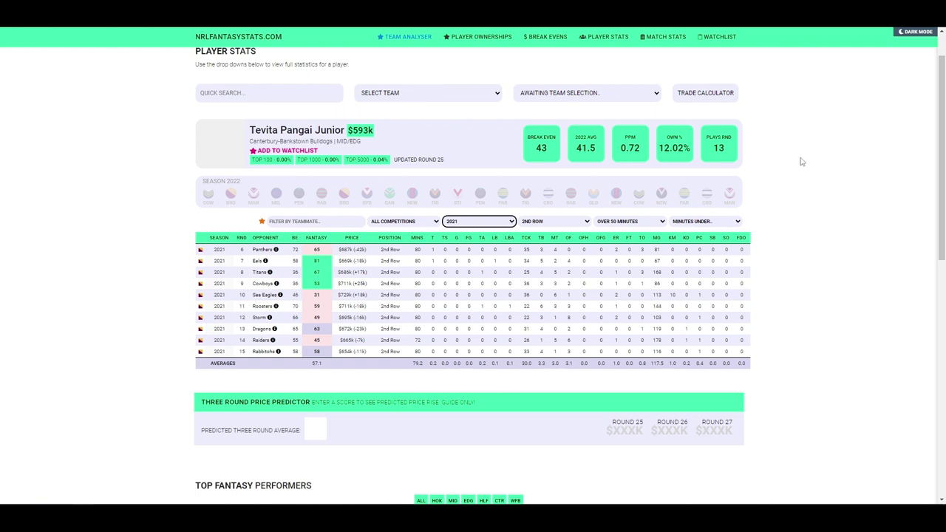
click(482, 221)
click(470, 235)
click(707, 221)
click(702, 263)
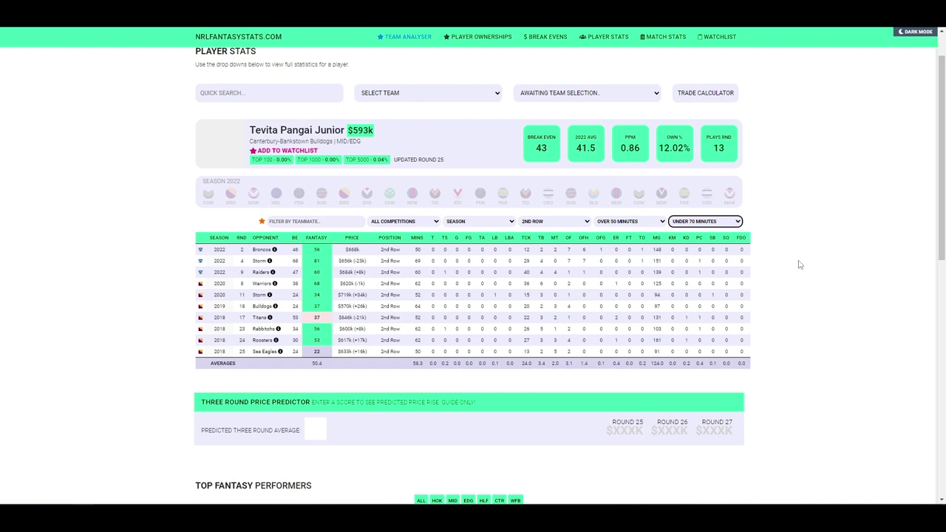
Set Tevita Pangai Junior's season filter to 2022 and clear both the upper and lower minutes limits
click(462, 221)
click(452, 279)
click(706, 221)
click(702, 236)
click(630, 221)
click(625, 228)
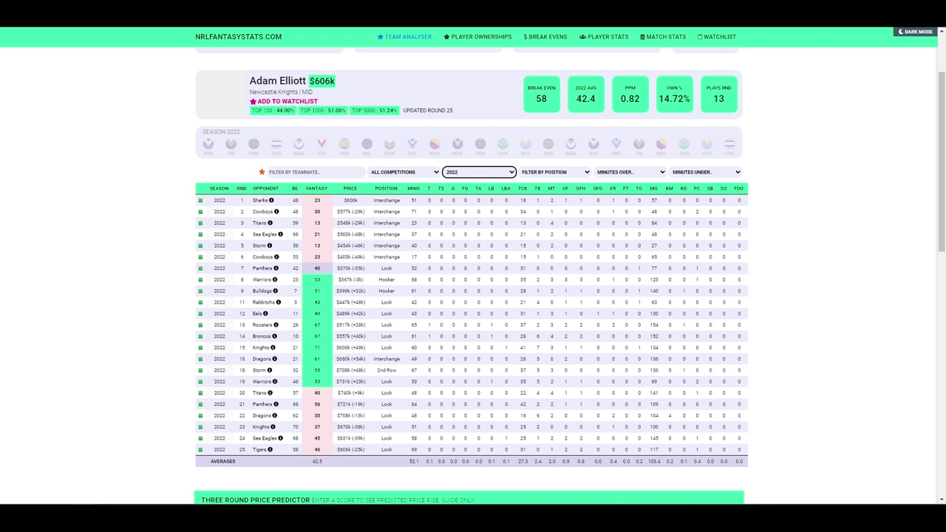
Filter Adam Elliott's 2022 games to the Lock position, over 50 minutes and under 60 minutes played
click(554, 172)
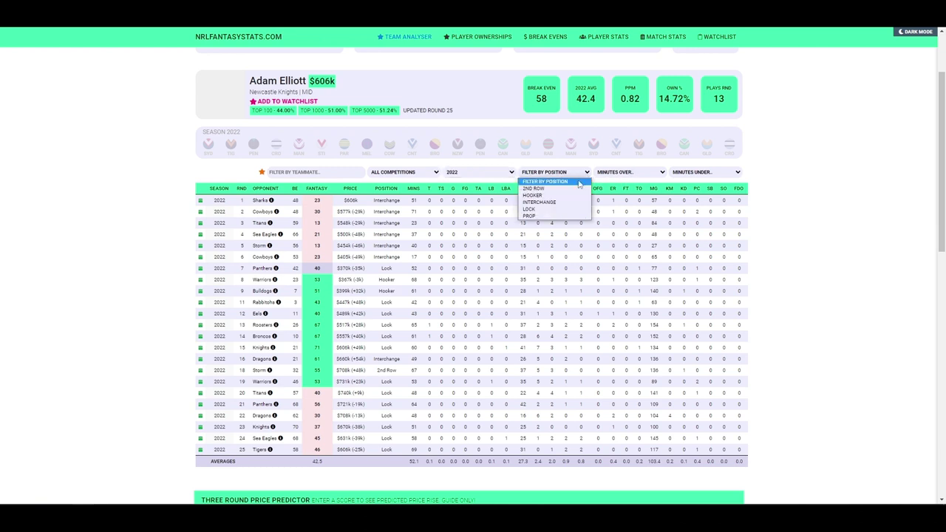
click(550, 210)
click(643, 173)
click(618, 202)
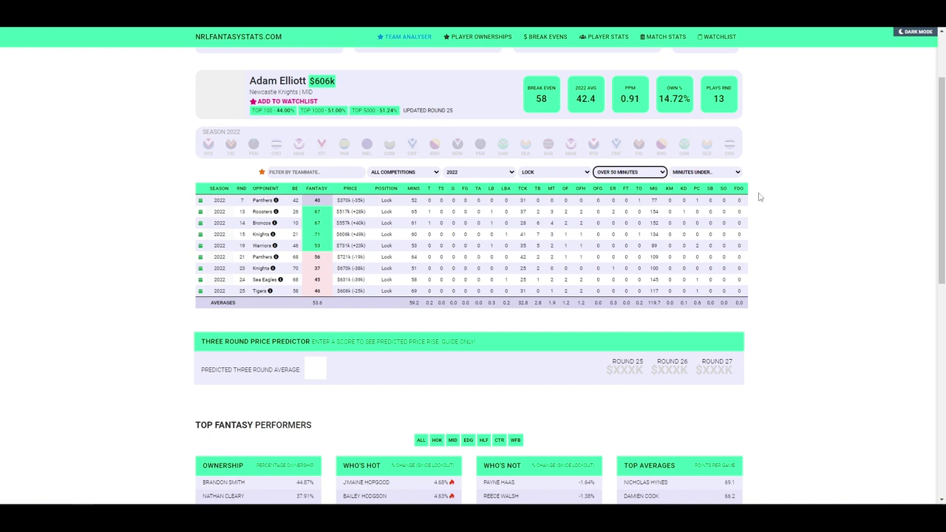
click(721, 172)
click(706, 207)
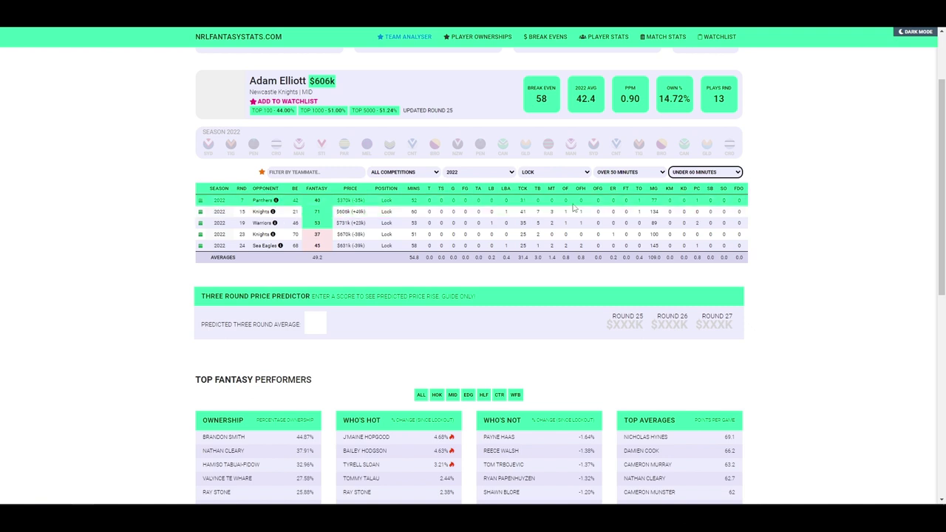
Widen Adam Elliott's filtered lock games to all seasons and check his points-per-minute figure
click(503, 172)
click(501, 183)
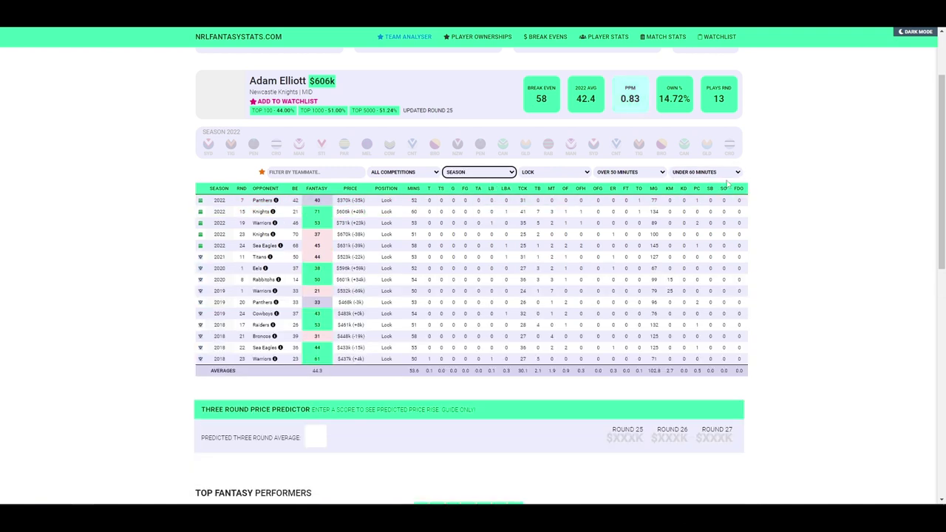
drag(627, 99, 654, 112)
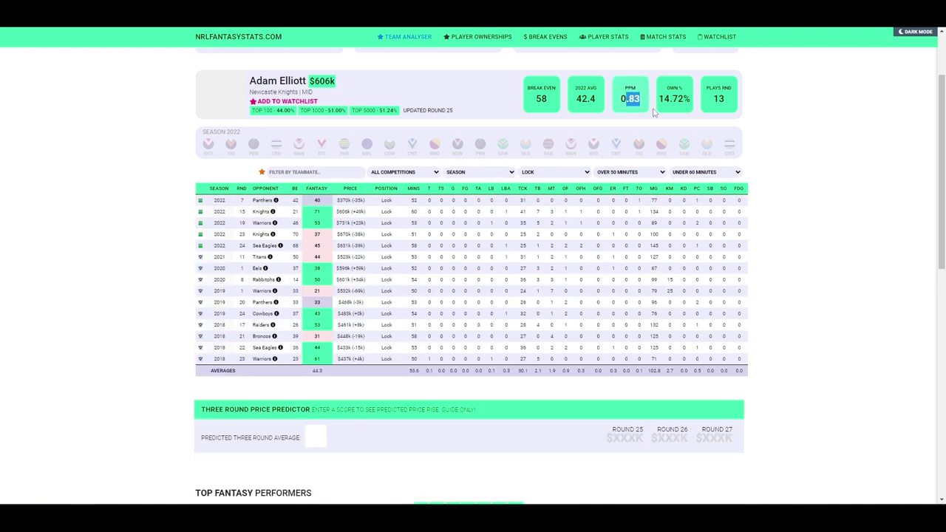
click(762, 139)
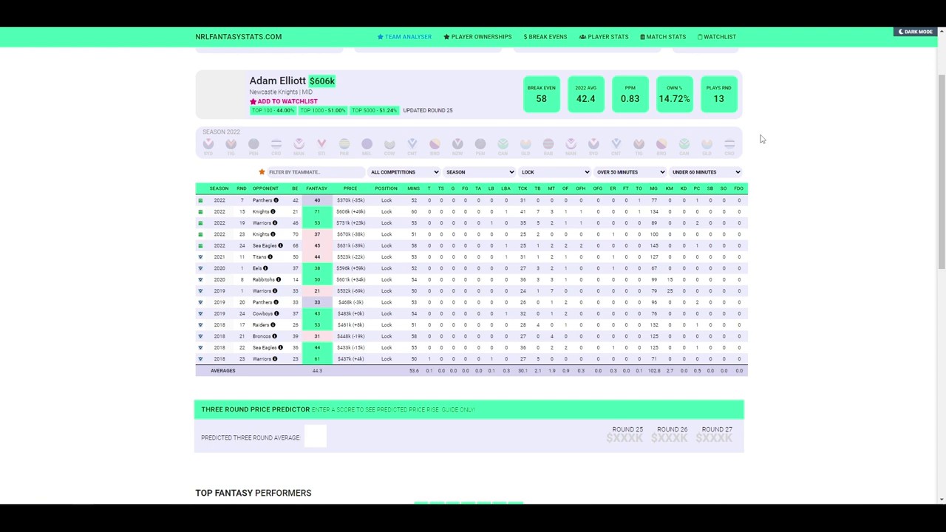